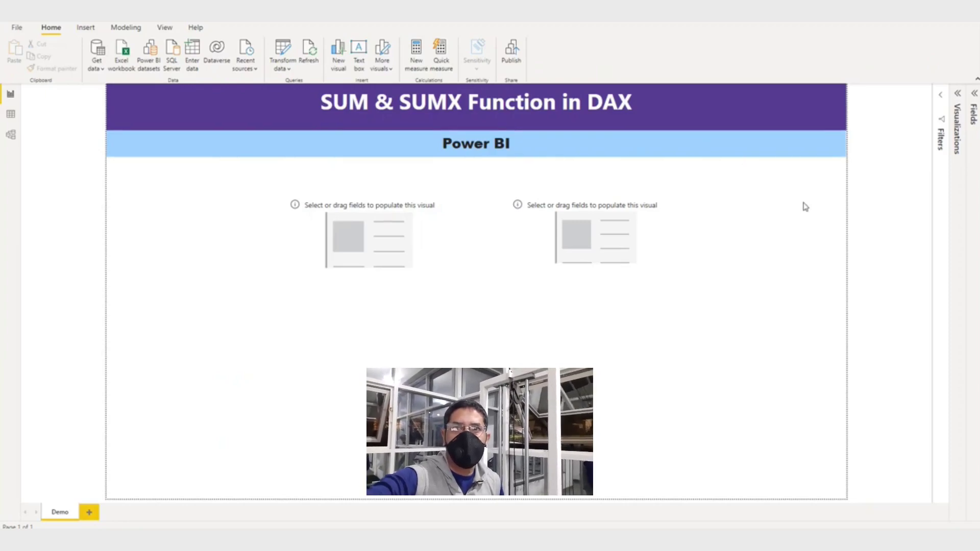
# - Look over the TrainingSample2 rows, then return to the report and select the two empty cards
pyautogui.click(10, 116)
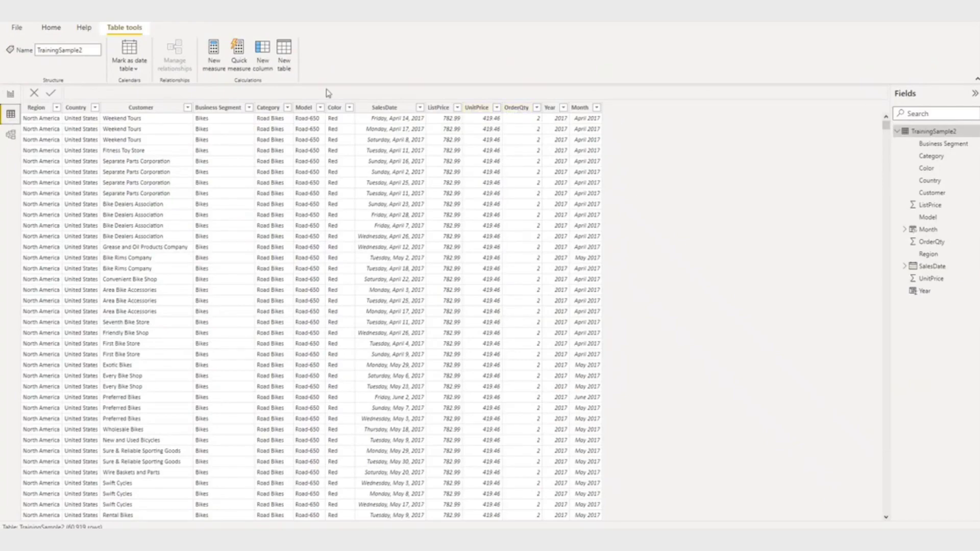
pyautogui.click(10, 94)
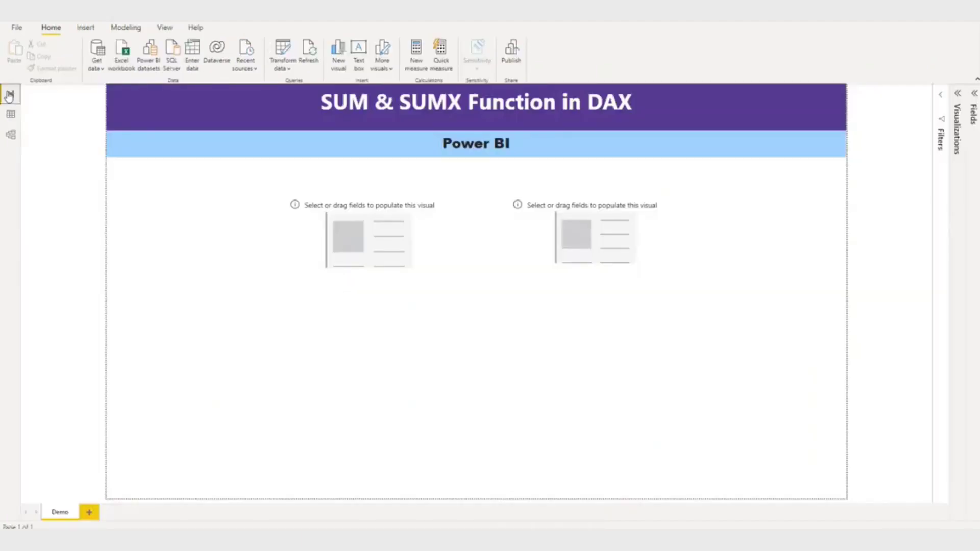
pyautogui.click(333, 236)
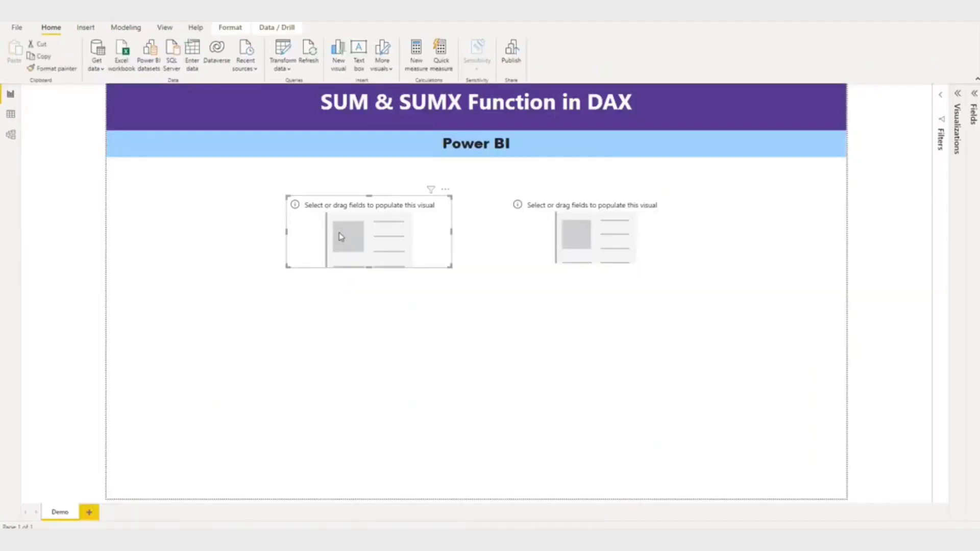
pyautogui.click(572, 257)
pyautogui.click(372, 234)
pyautogui.click(568, 234)
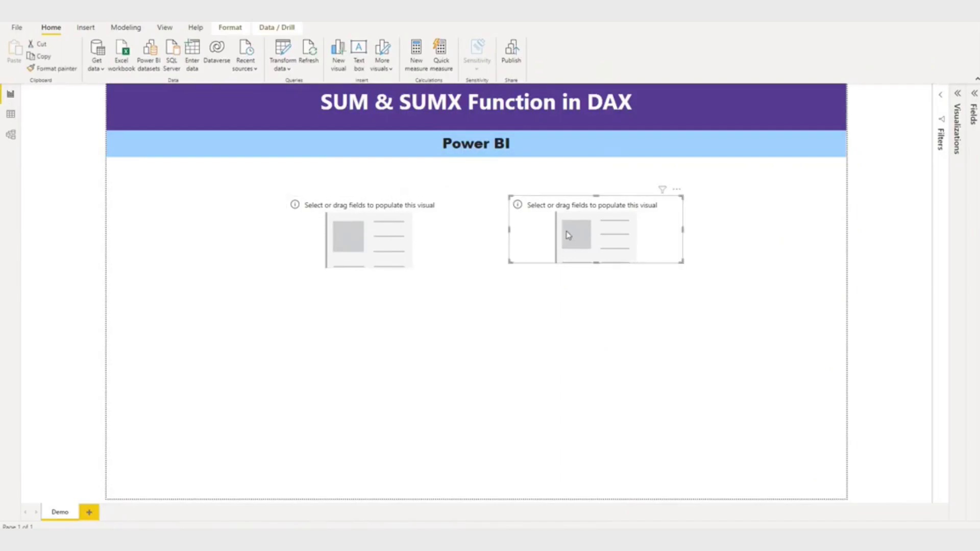
# - Start a new measure on the TrainingSample2 table from the Fields pane
pyautogui.click(974, 94)
pyautogui.click(897, 131)
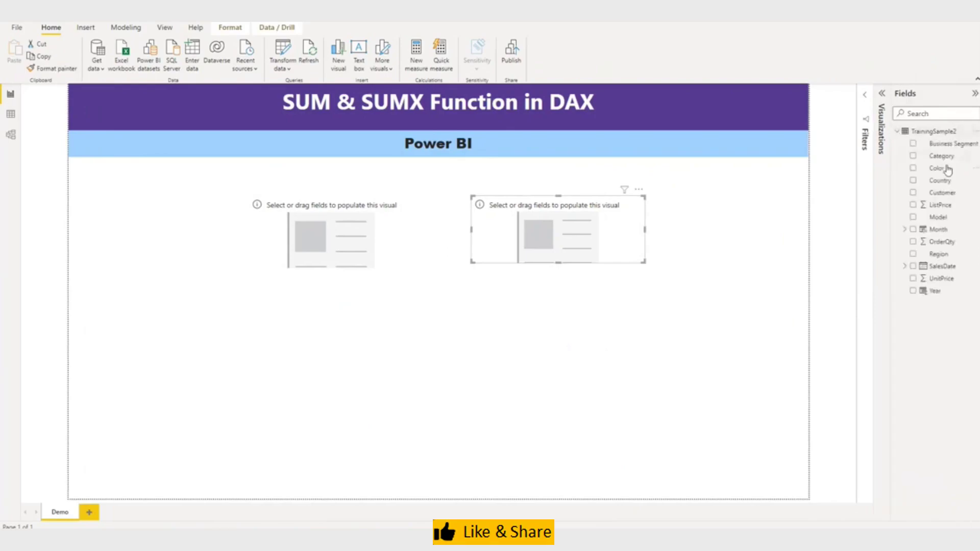
pyautogui.rightClick(944, 174)
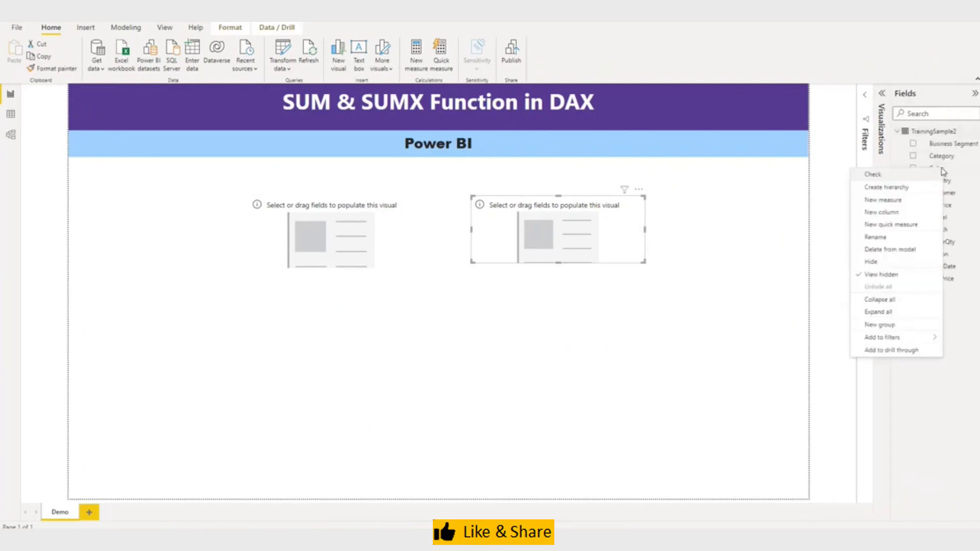
pyautogui.click(903, 203)
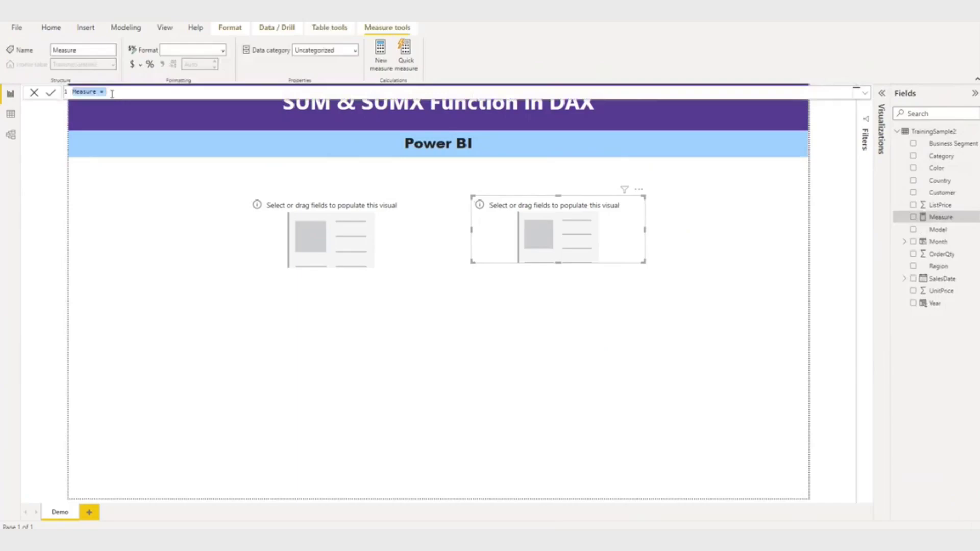
# - Define SUM_Exp = SUM(TrainingSample2[OrderQty]) * SUM(TrainingSample2[UnitPrice]) and commit it
pyautogui.doubleClick(94, 92)
pyautogui.write('SUM_Exp = SUM')
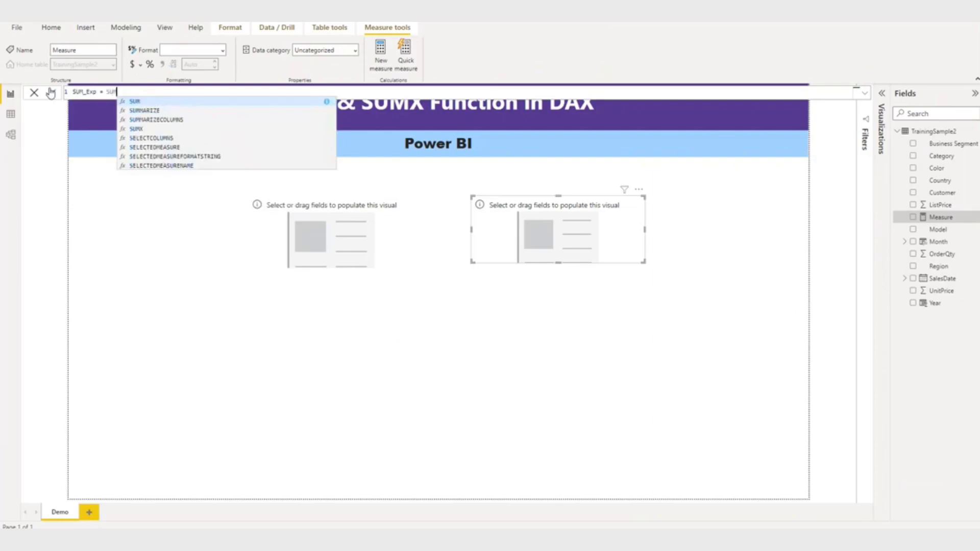
pyautogui.write('(')
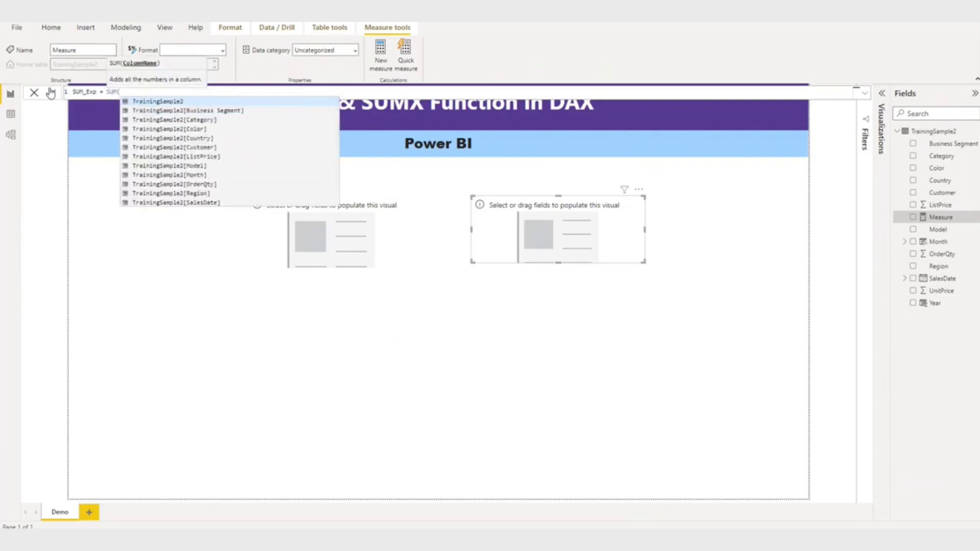
pyautogui.press('Escape')
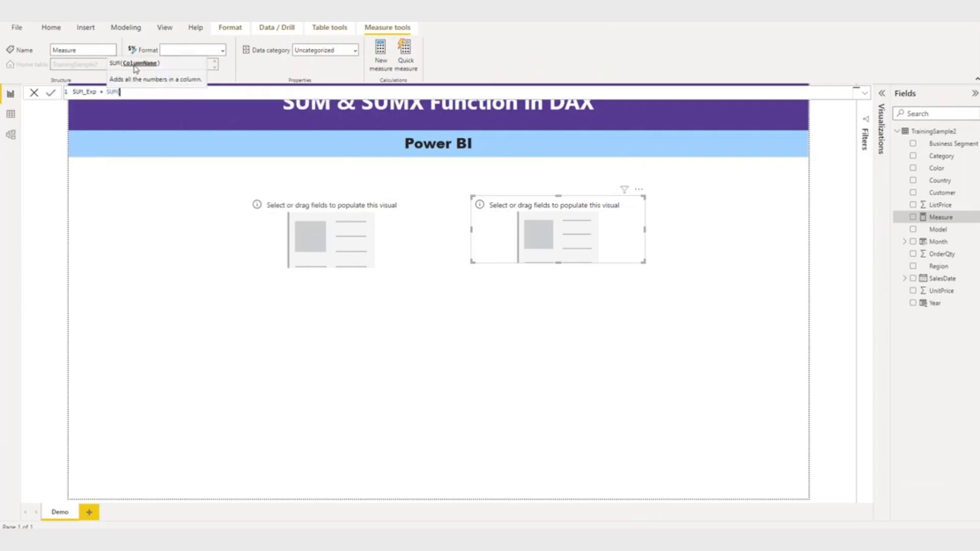
pyautogui.click(136, 91)
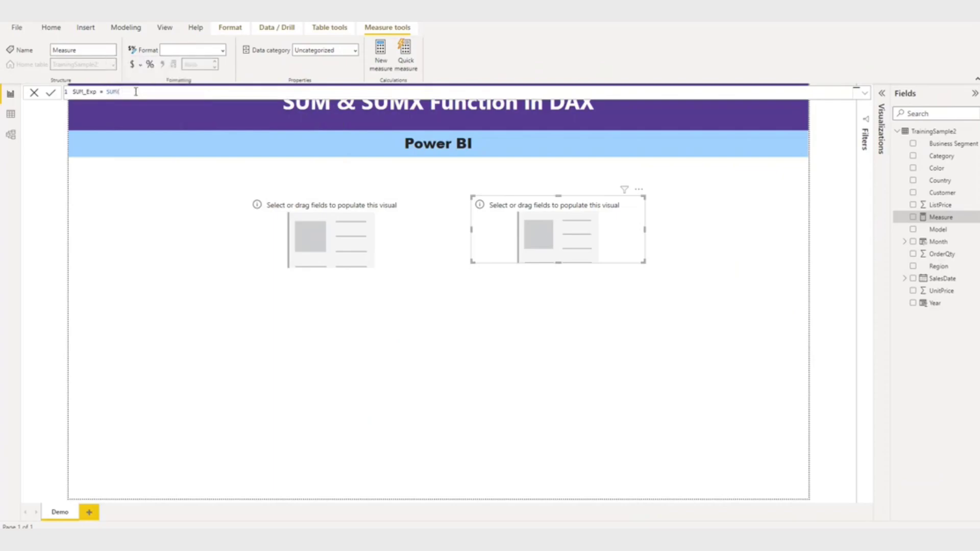
pyautogui.write('TrainingSample2')
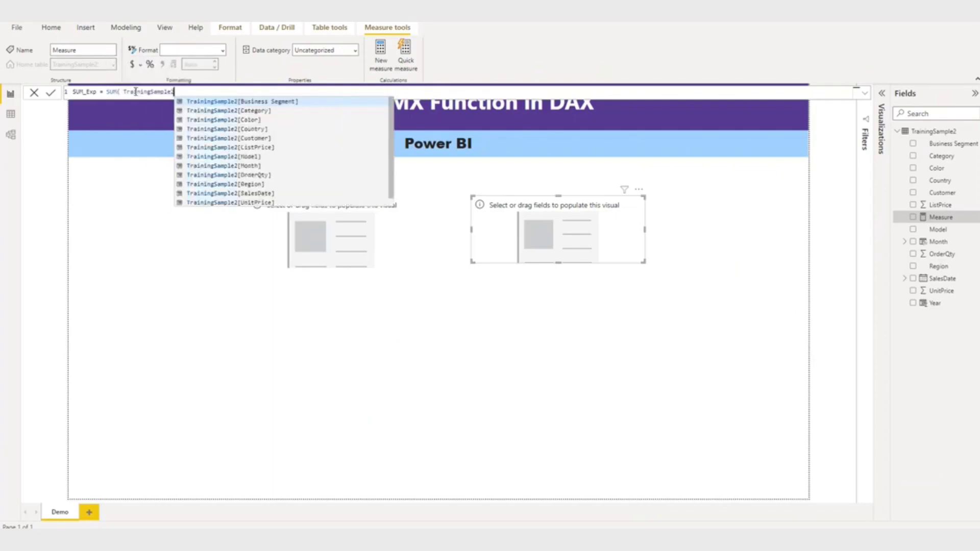
pyautogui.write('[or')
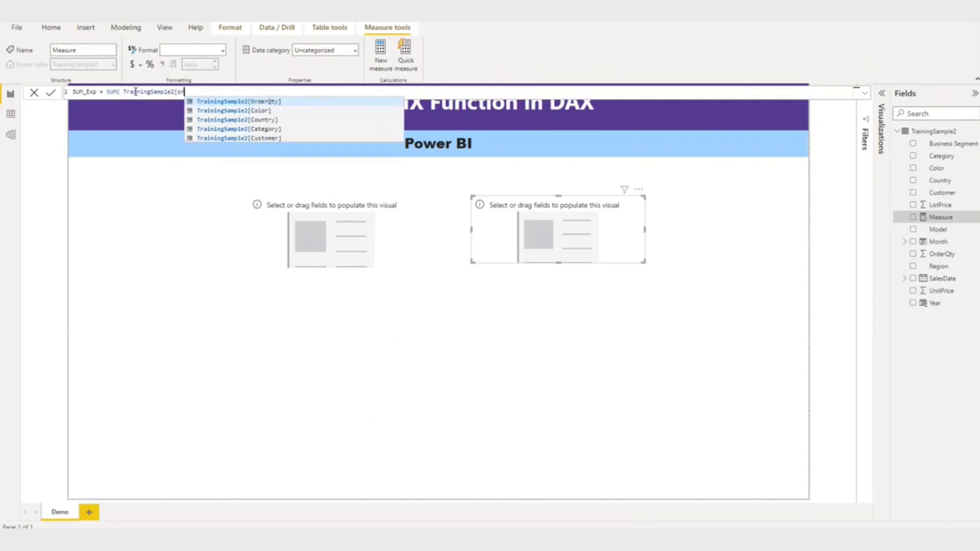
pyautogui.press('Tab')
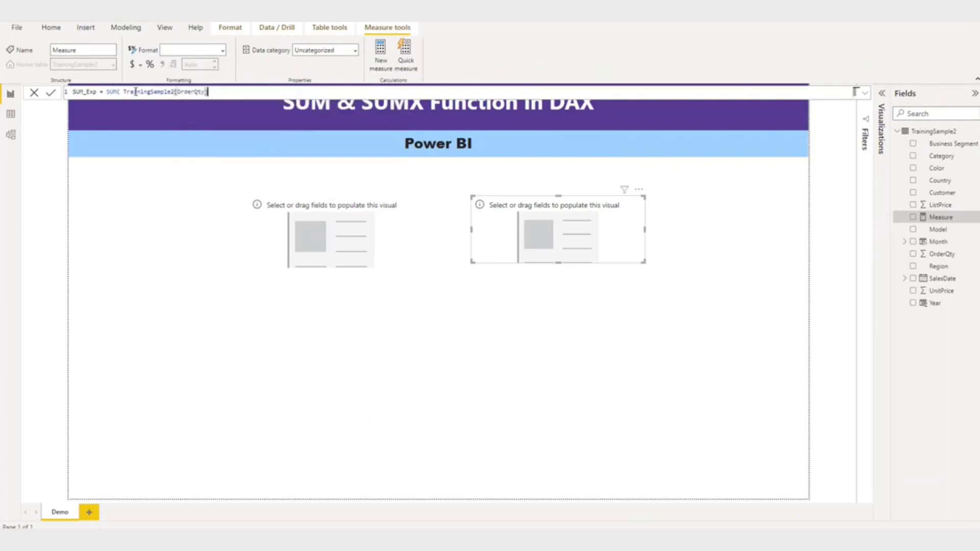
pyautogui.write(') * SUM(')
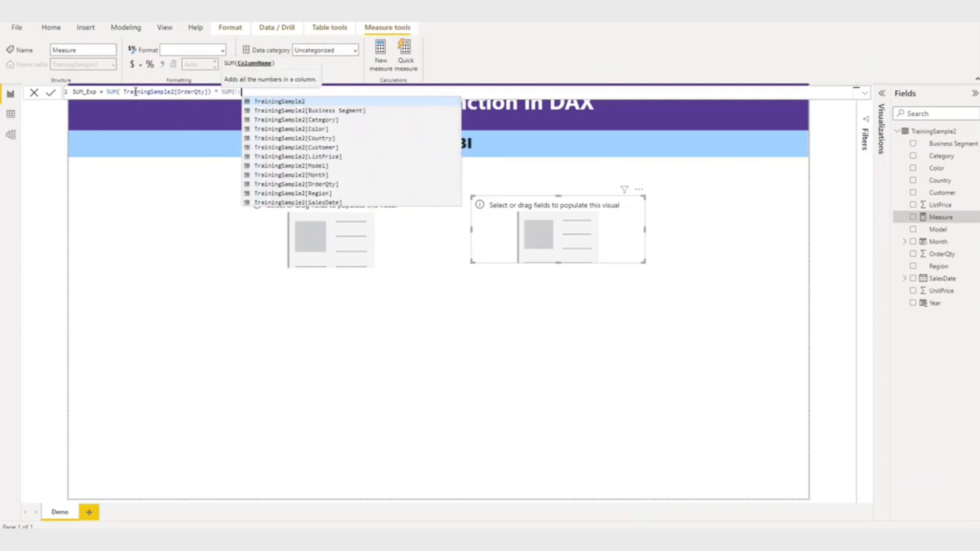
pyautogui.write('tr')
pyautogui.press('Tab')
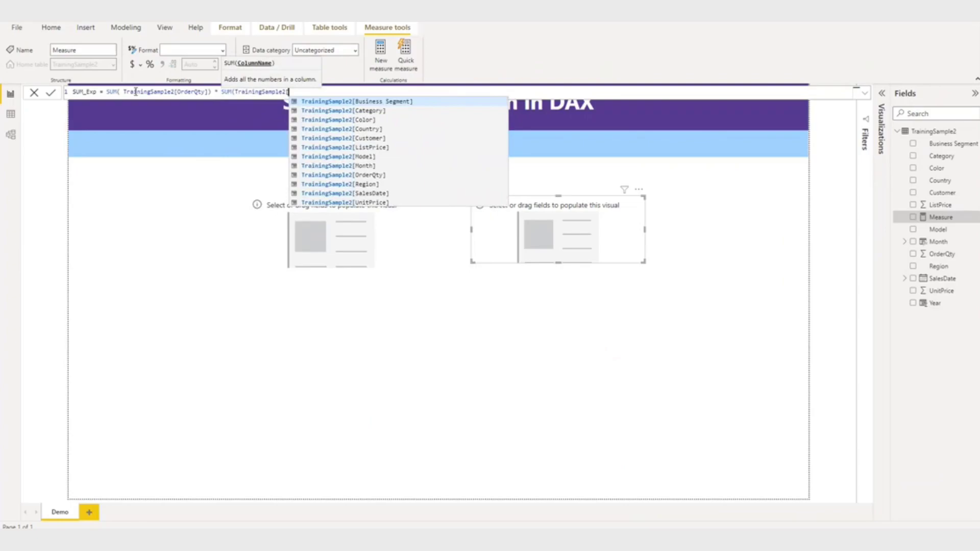
pyautogui.write('[u')
pyautogui.press('Tab')
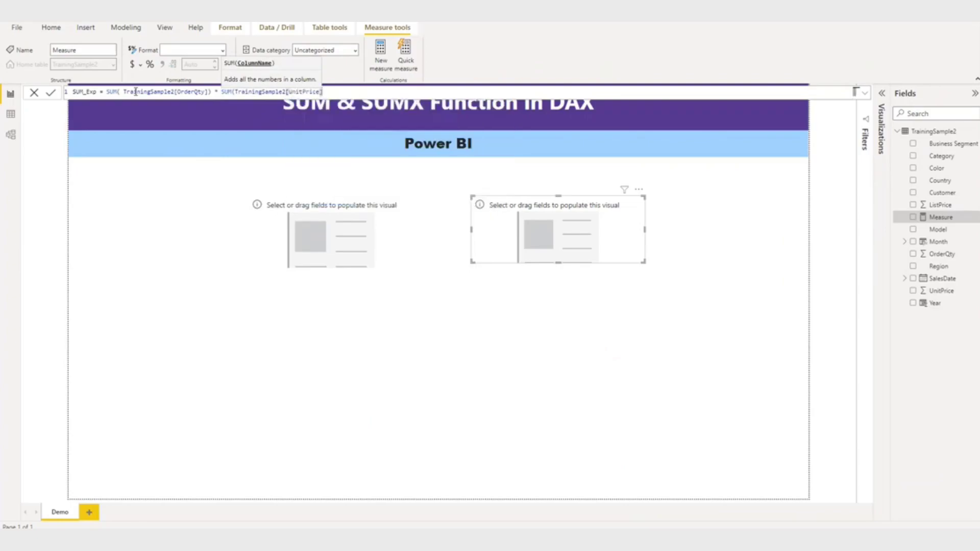
pyautogui.write(')')
pyautogui.press('Return')
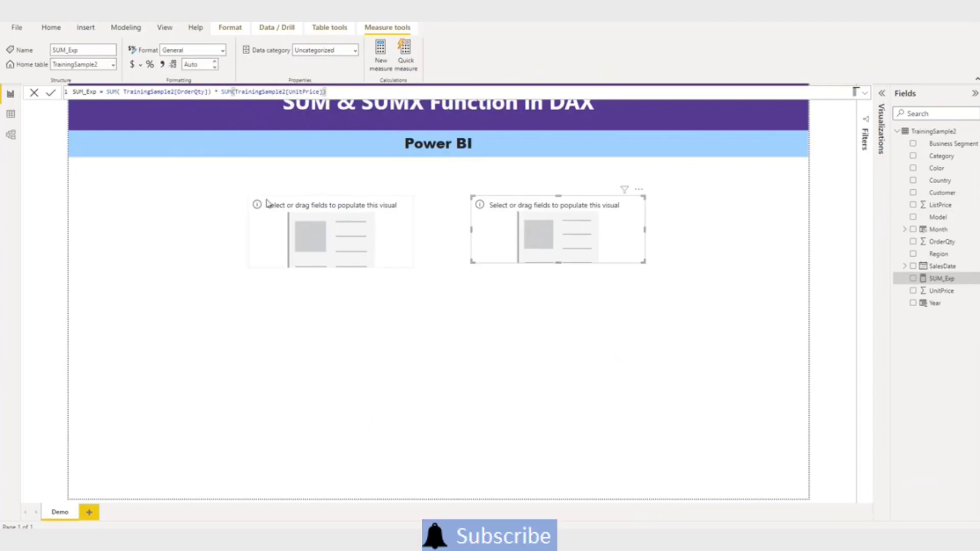
# - Put the SUM_Exp measure on the left card so it reads 5.81T
pyautogui.click(319, 229)
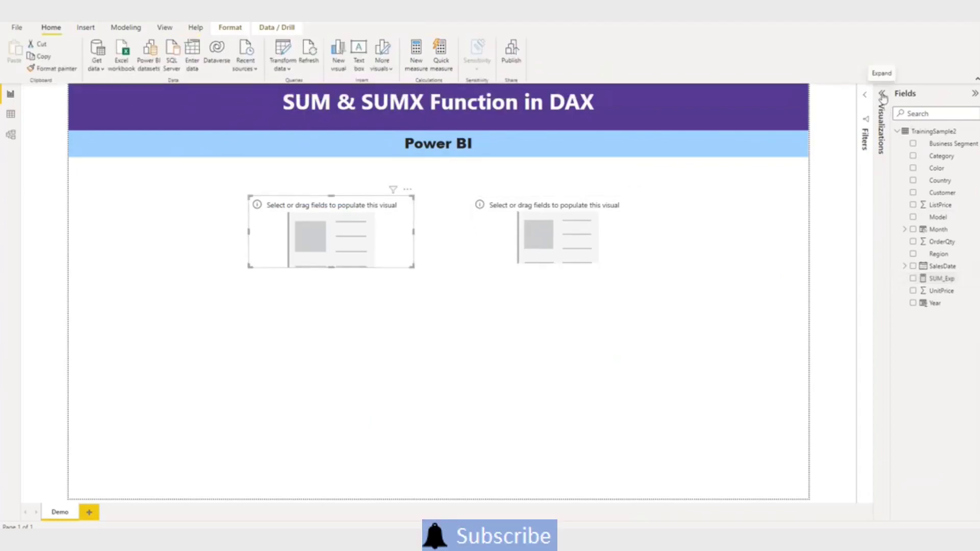
pyautogui.click(882, 95)
pyautogui.moveTo(951, 285); pyautogui.dragTo(866, 292)
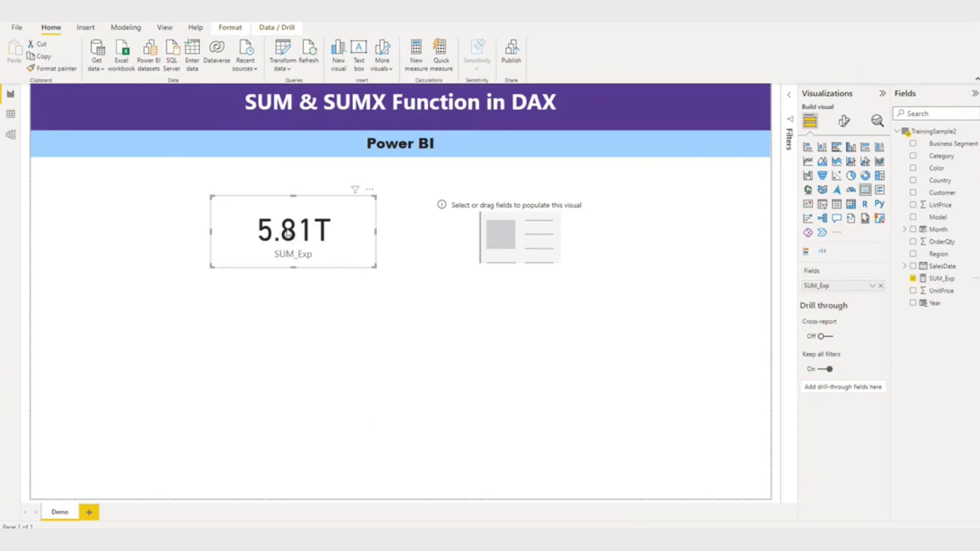
# - Begin a second new measure and select its default name for replacement
pyautogui.rightClick(948, 148)
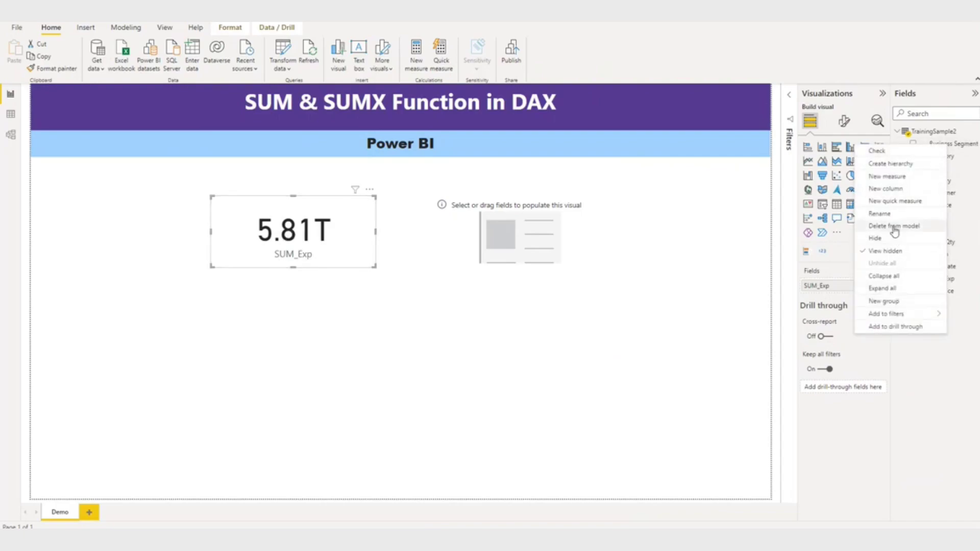
pyautogui.press('Escape')
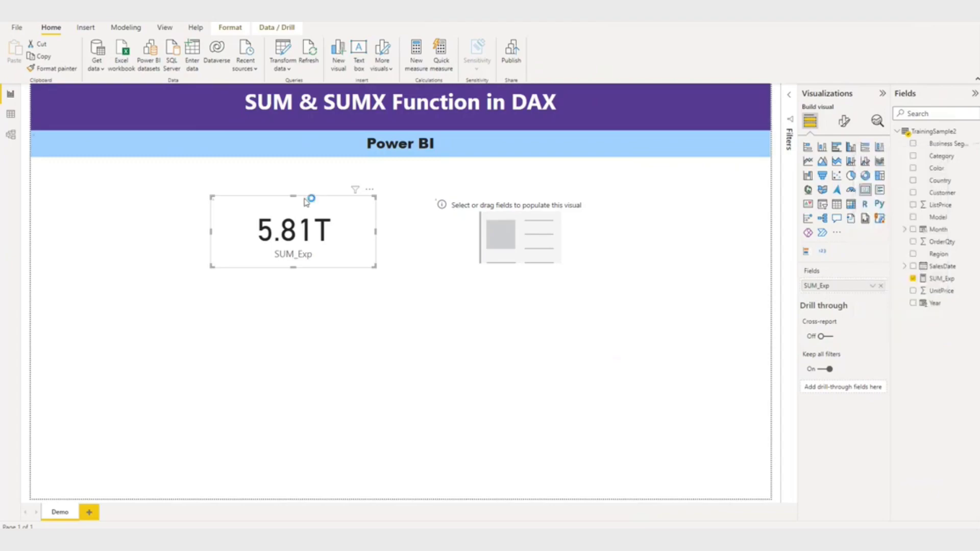
pyautogui.click(108, 92)
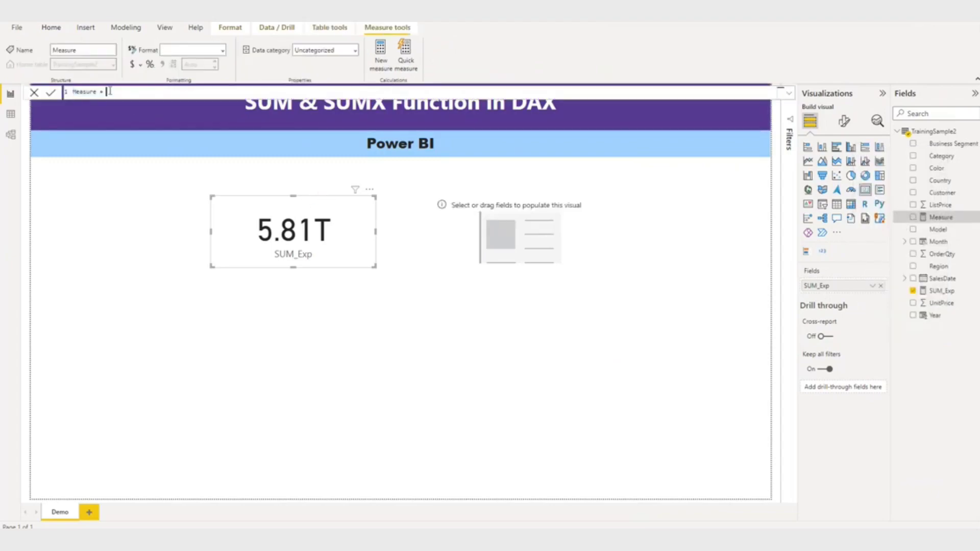
pyautogui.moveTo(98, 92); pyautogui.dragTo(21, 93)
# - Enter SUMX_Exp = SUMX(TrainingSample2, TrainingSample2[OrderQty] * TrainingSample2[UnitPrice]) and commit it
pyautogui.write('SUMX_Exp = SUMX(')
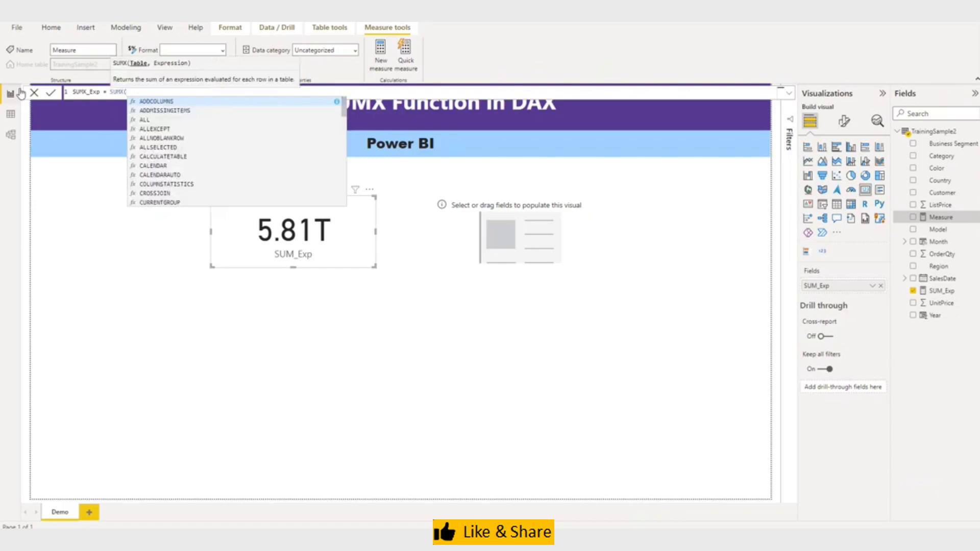
pyautogui.write('tra')
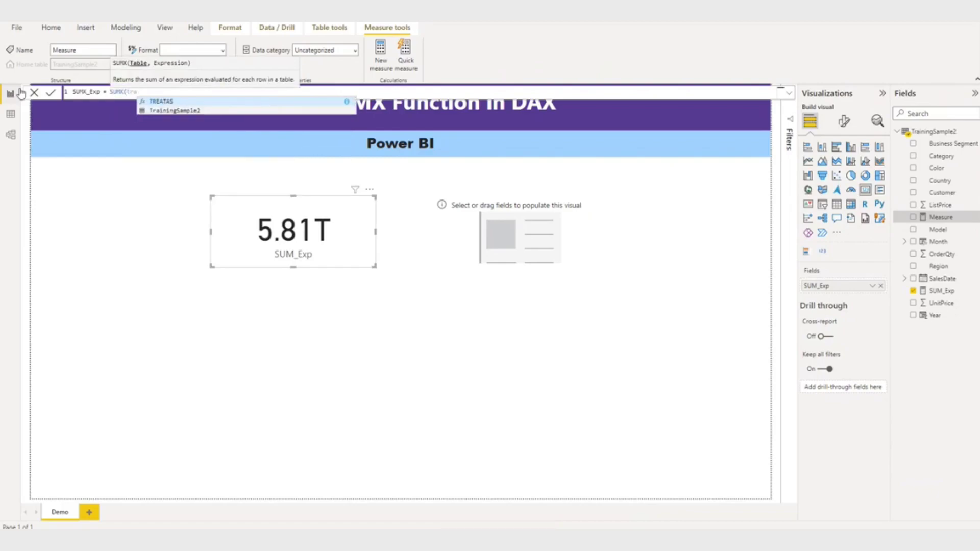
pyautogui.press('Down')
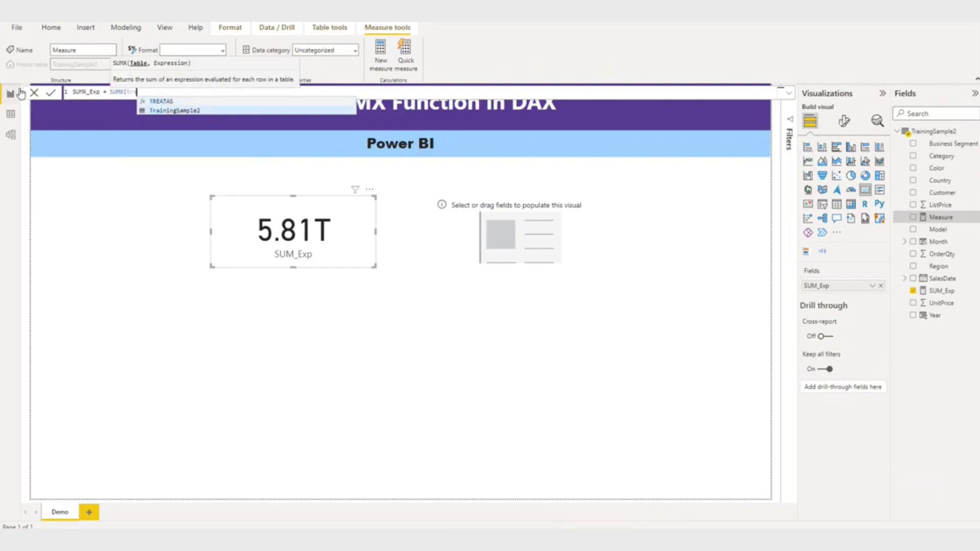
pyautogui.press('Tab')
pyautogui.write(',')
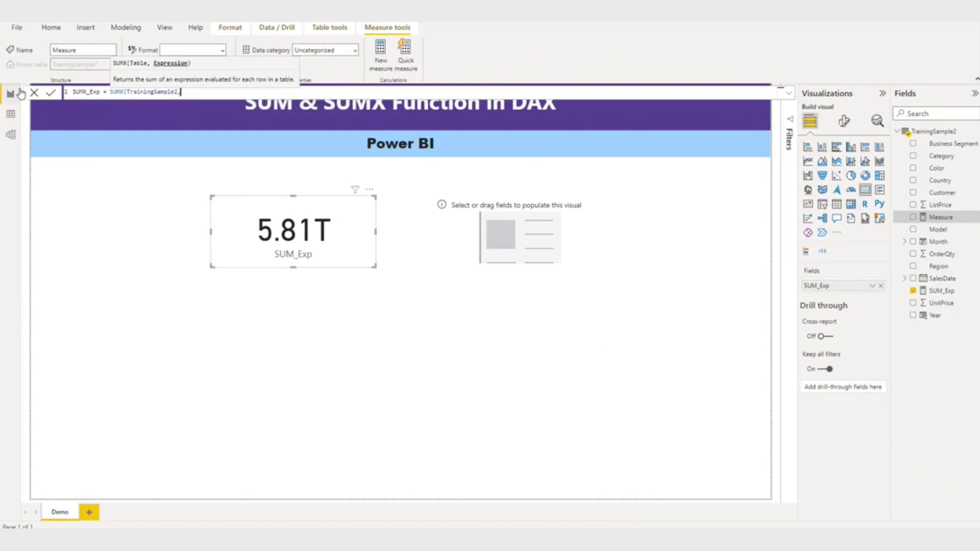
pyautogui.write('TrainingSample2')
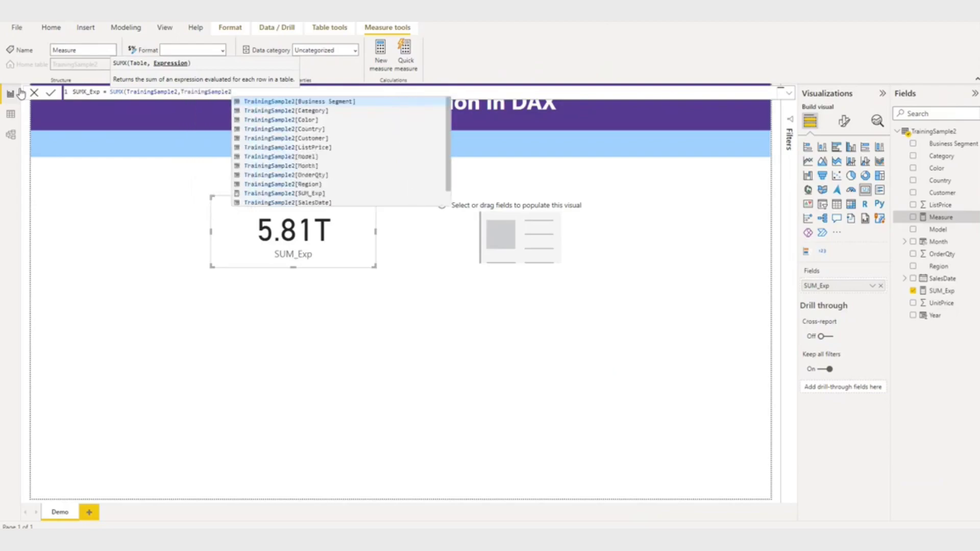
pyautogui.write('[o')
pyautogui.press('Tab')
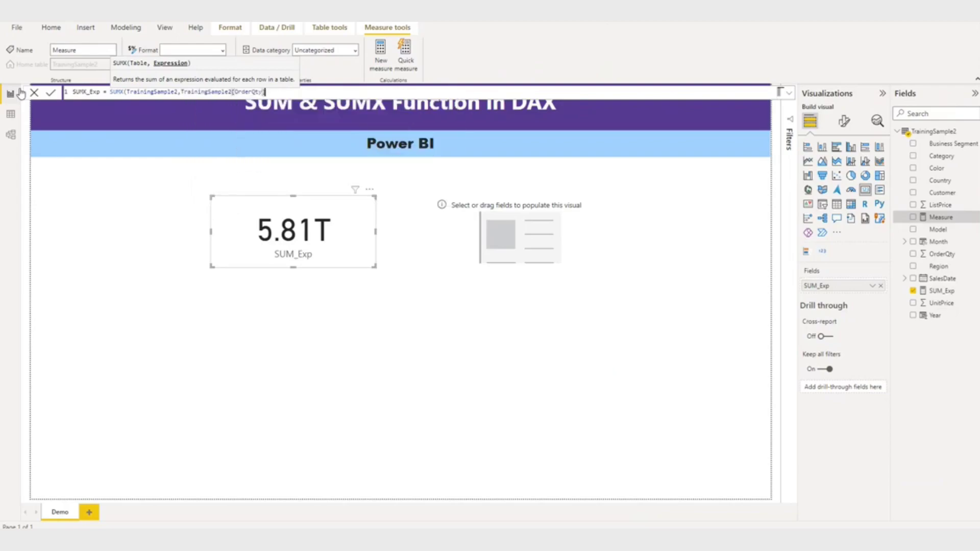
pyautogui.write('*tr')
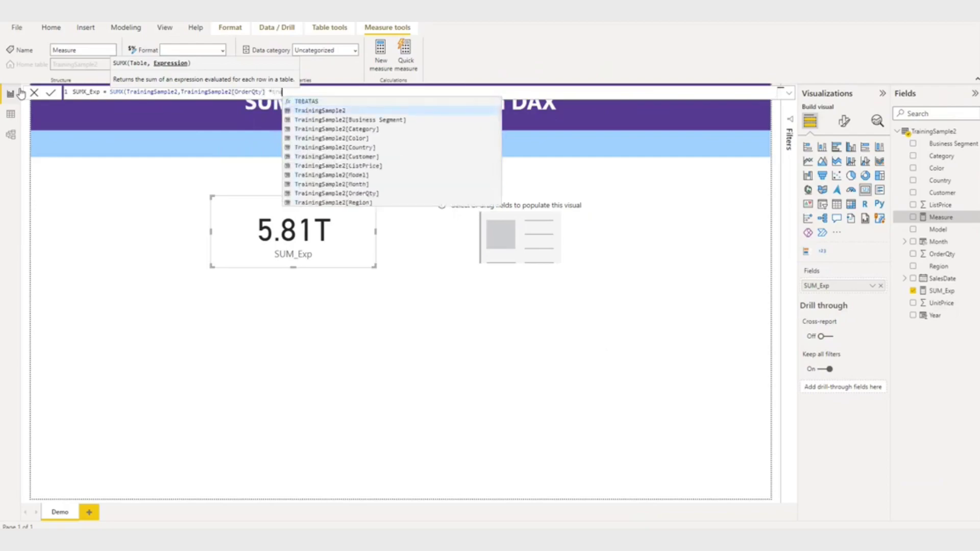
pyautogui.press('Tab')
pyautogui.write('[un')
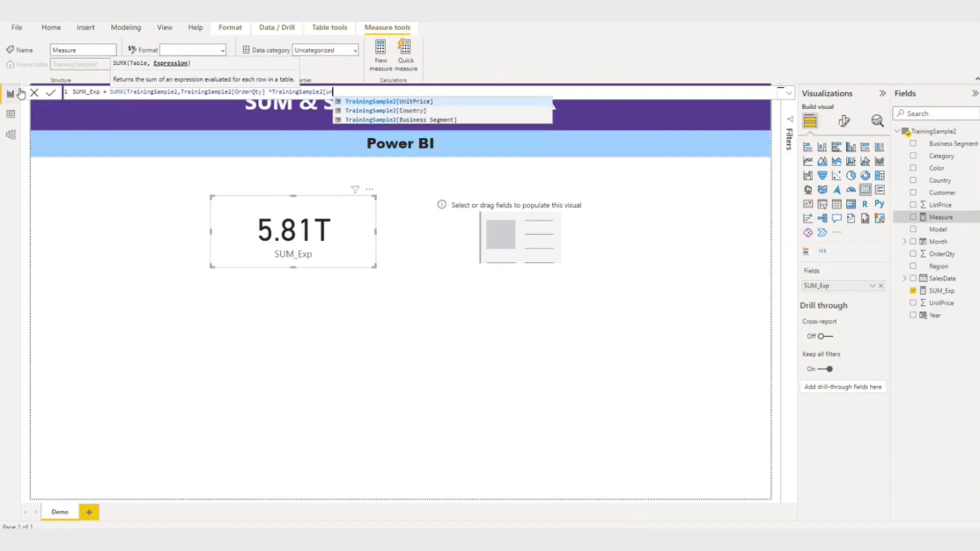
pyautogui.press('Tab')
pyautogui.write(')')
pyautogui.press('Return')
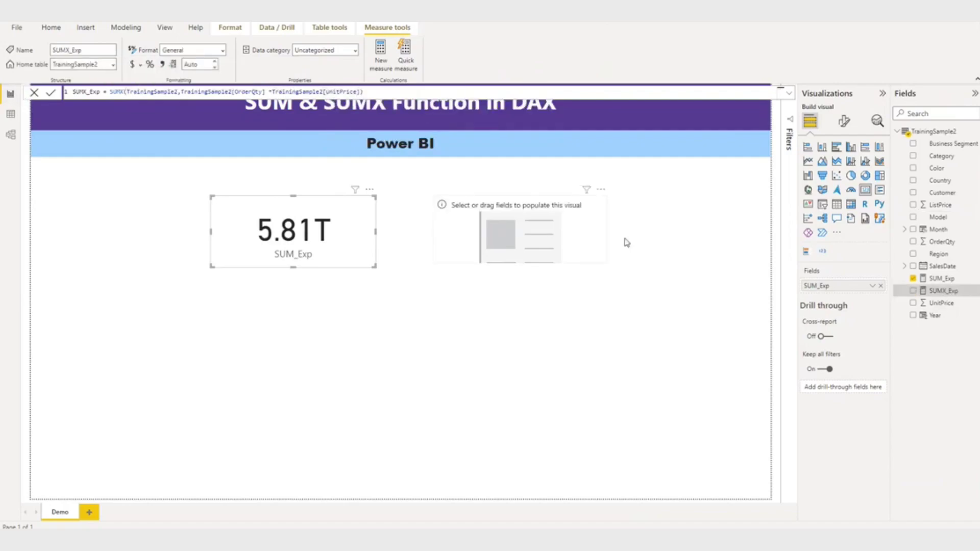
# - Show SUMX_Exp (81.01M) on the empty visual as a card, then view the TrainingSample2 data rows
pyautogui.click(544, 237)
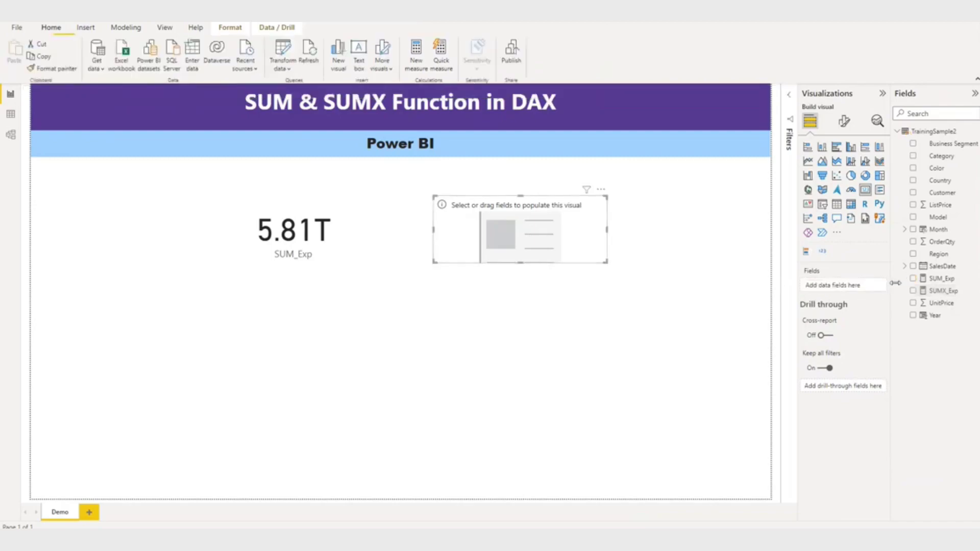
pyautogui.moveTo(951, 299); pyautogui.dragTo(862, 291)
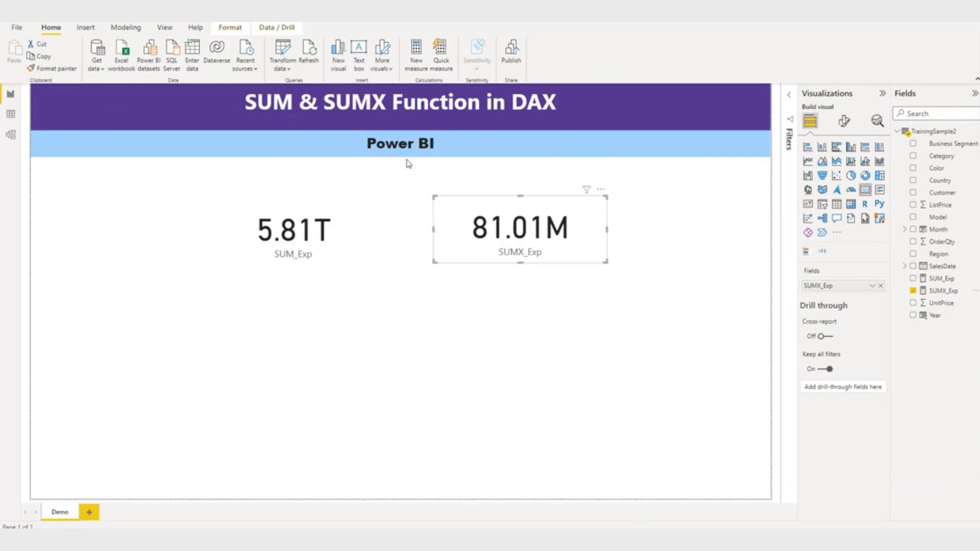
pyautogui.click(11, 116)
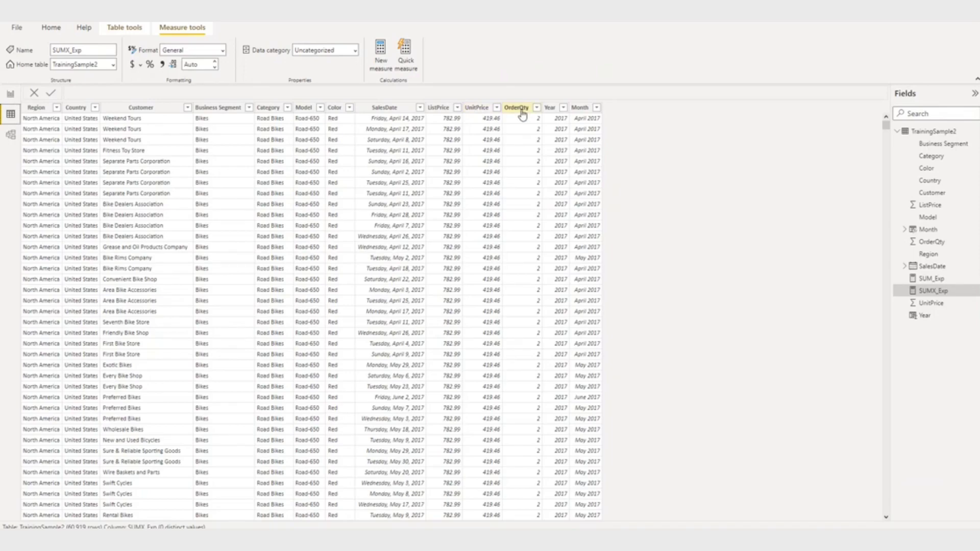
# - Add a new calculated column to TrainingSample2 from the Table tools ribbon
pyautogui.click(10, 94)
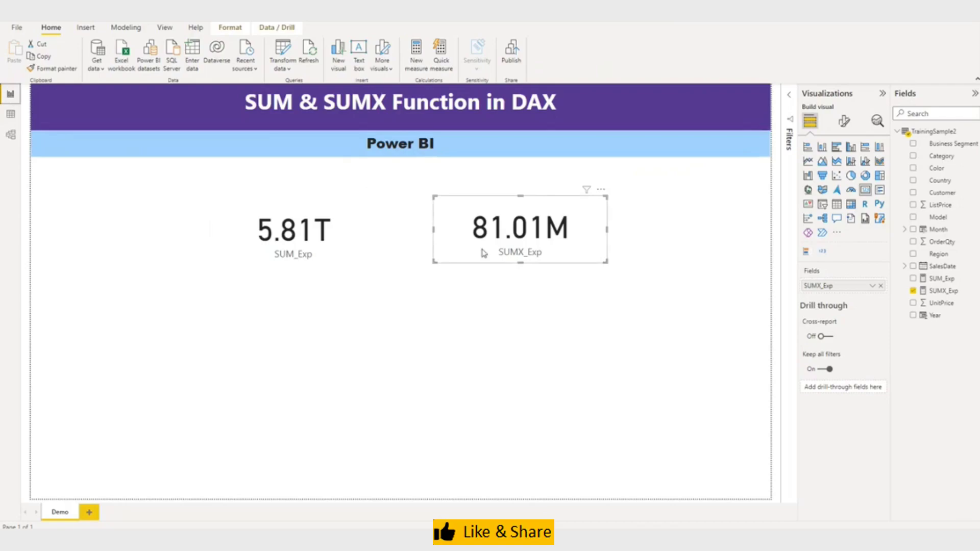
pyautogui.click(11, 119)
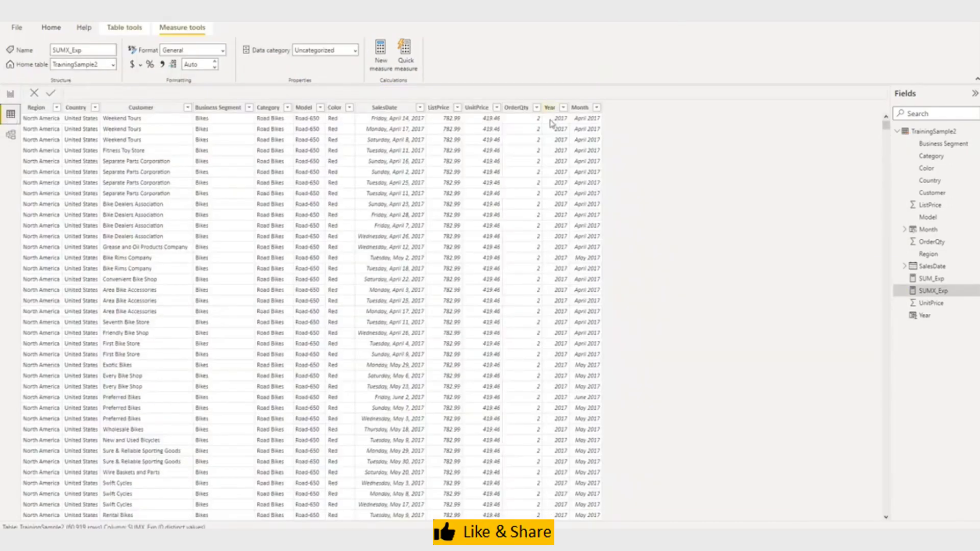
pyautogui.click(139, 30)
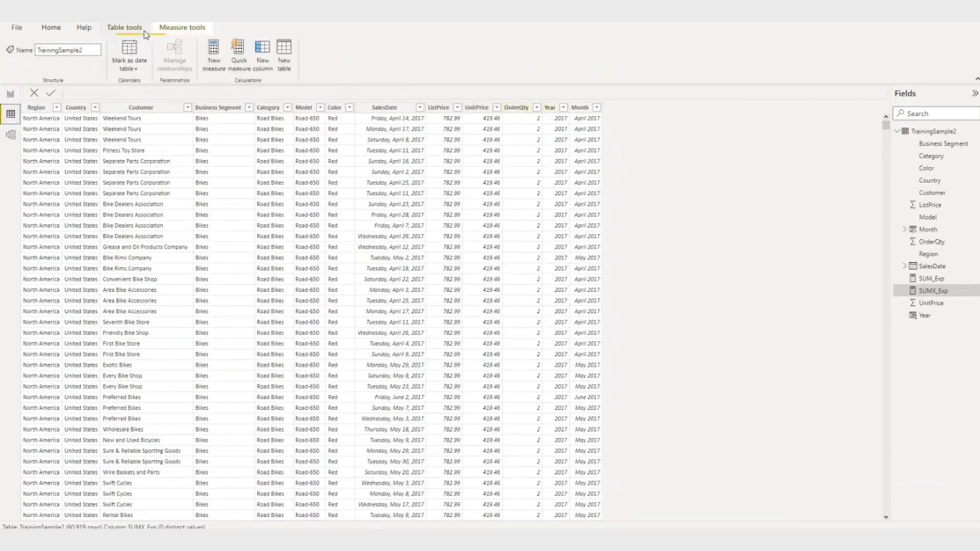
pyautogui.click(264, 63)
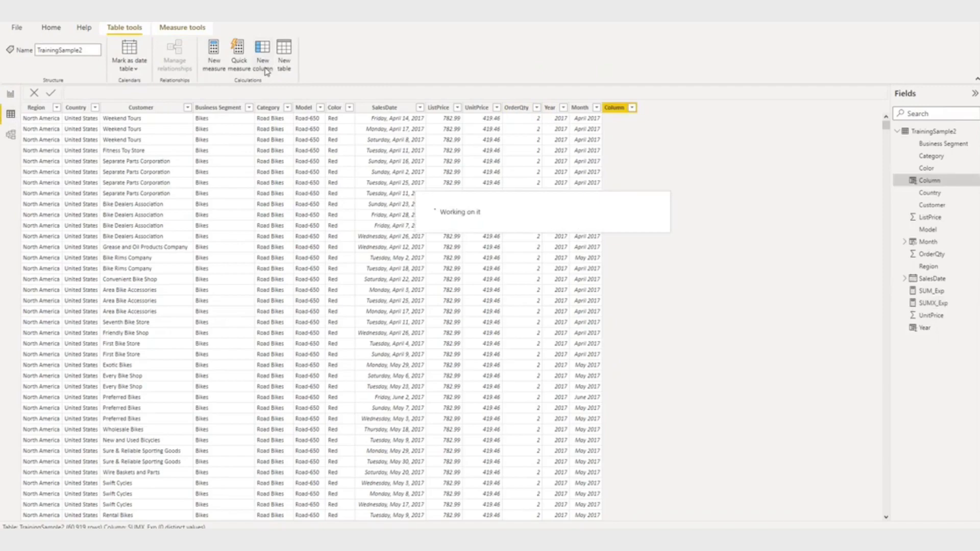
# - Write the SalesAmt column formula from TrainingSample2[OrderQty] and TrainingSample2[UnitPrice]
pyautogui.click(164, 91)
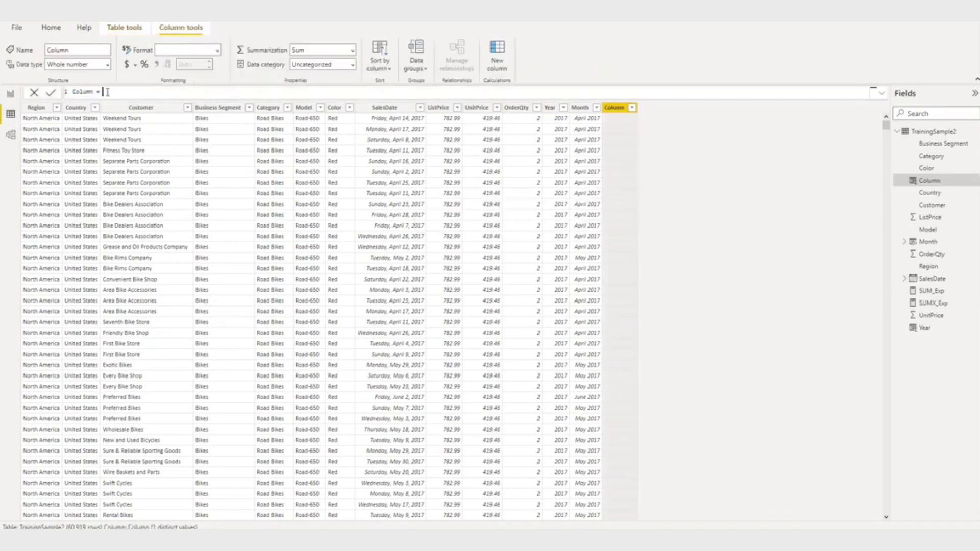
pyautogui.doubleClick(93, 91)
pyautogui.write('S')
pyautogui.write('AL')
pyautogui.write('les')
pyautogui.write('Amo')
pyautogui.press('BackSpace')
pyautogui.write('Tr')
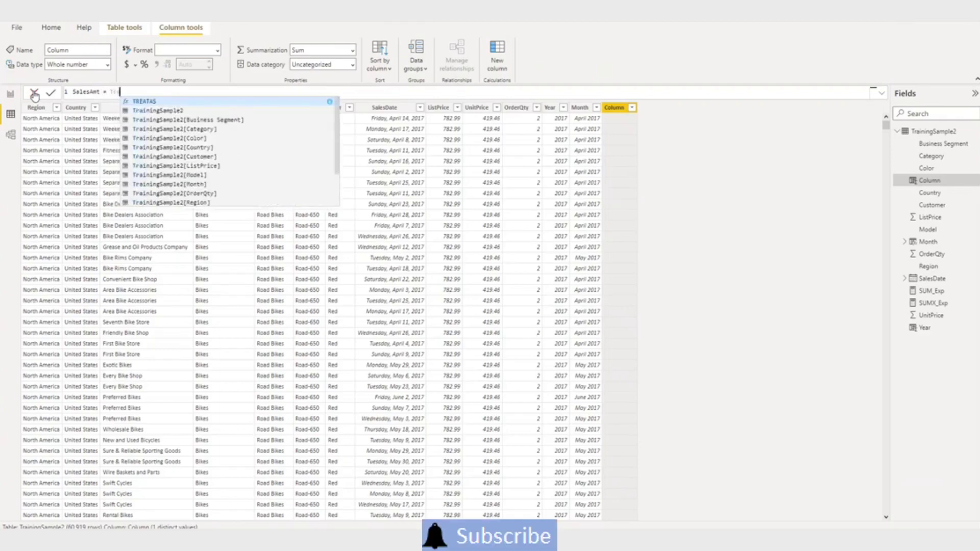
pyautogui.write('ainingSample2')
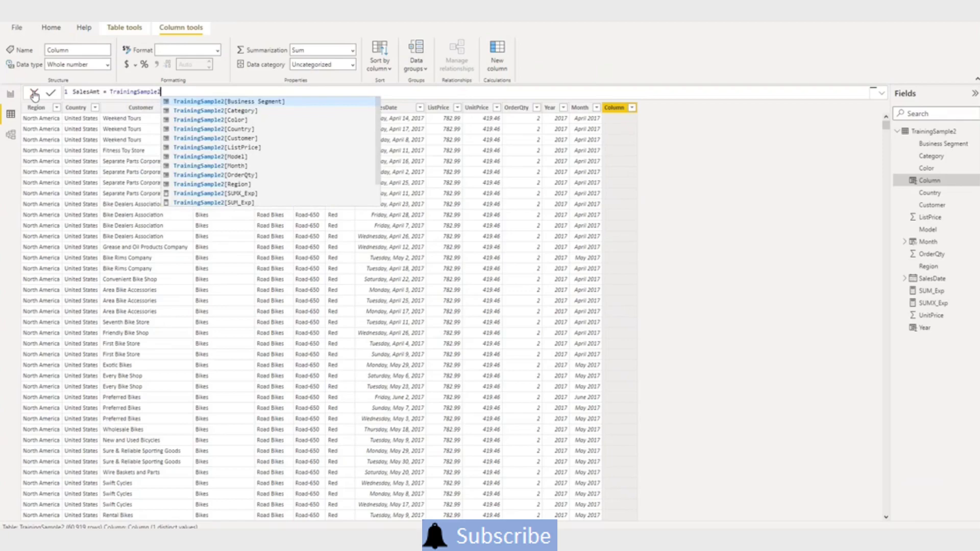
pyautogui.write('[o')
pyautogui.press('Tab')
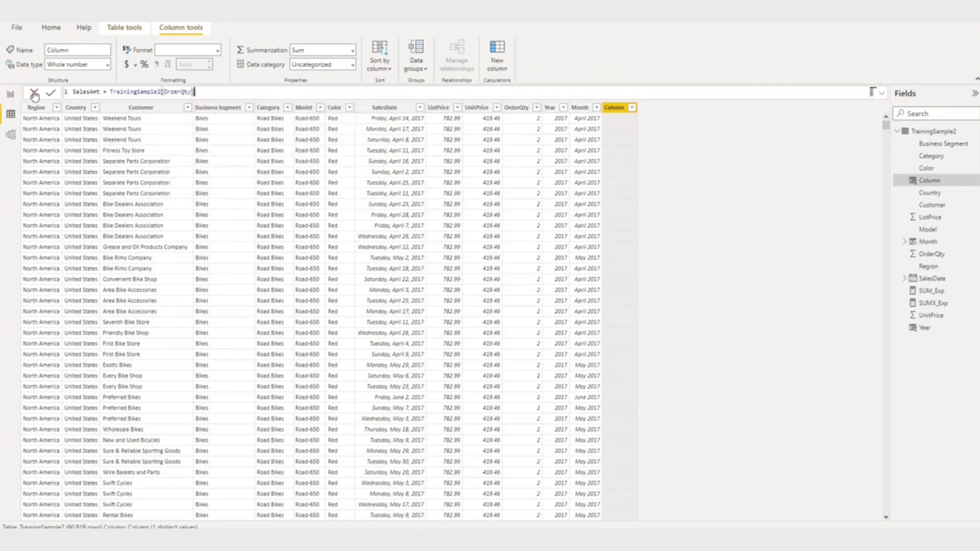
pyautogui.write('(TrainingSample2')
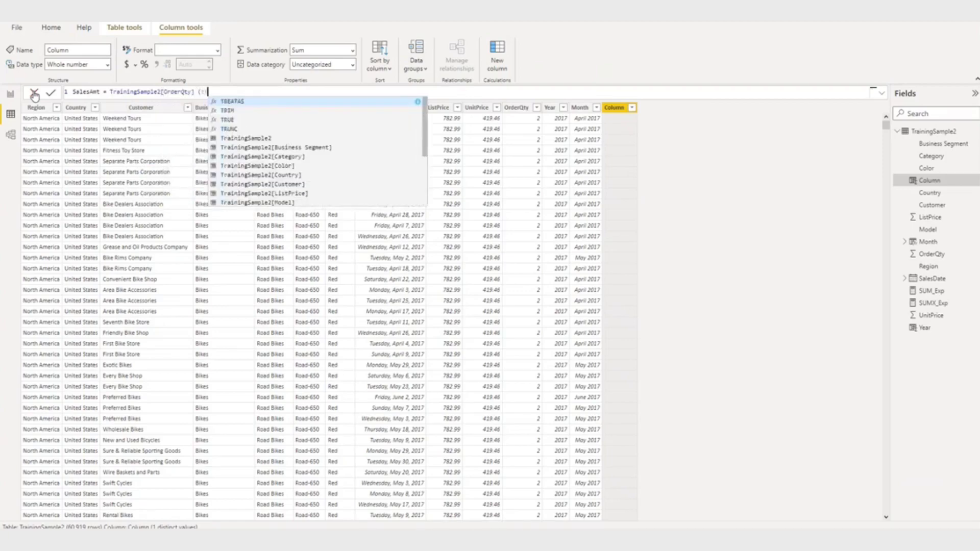
pyautogui.write('[un')
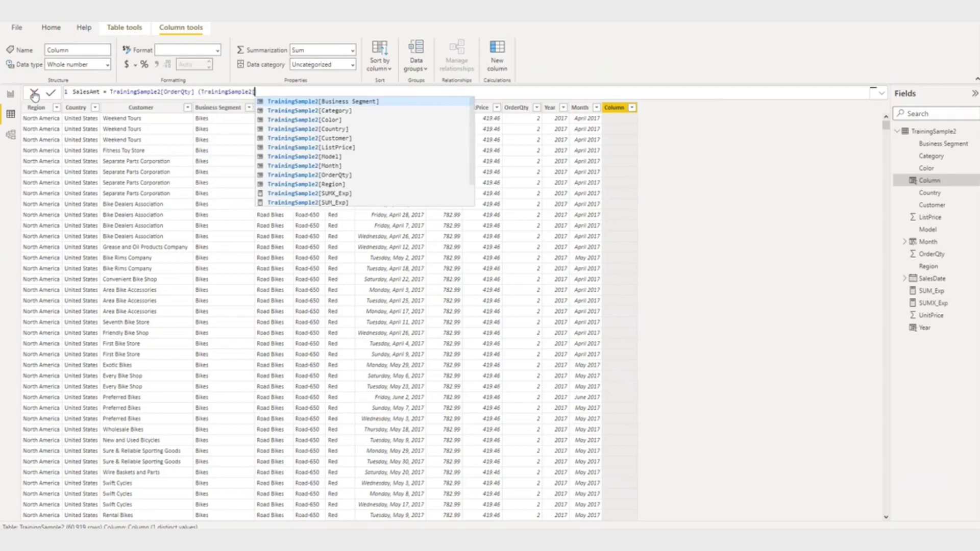
pyautogui.press('Tab')
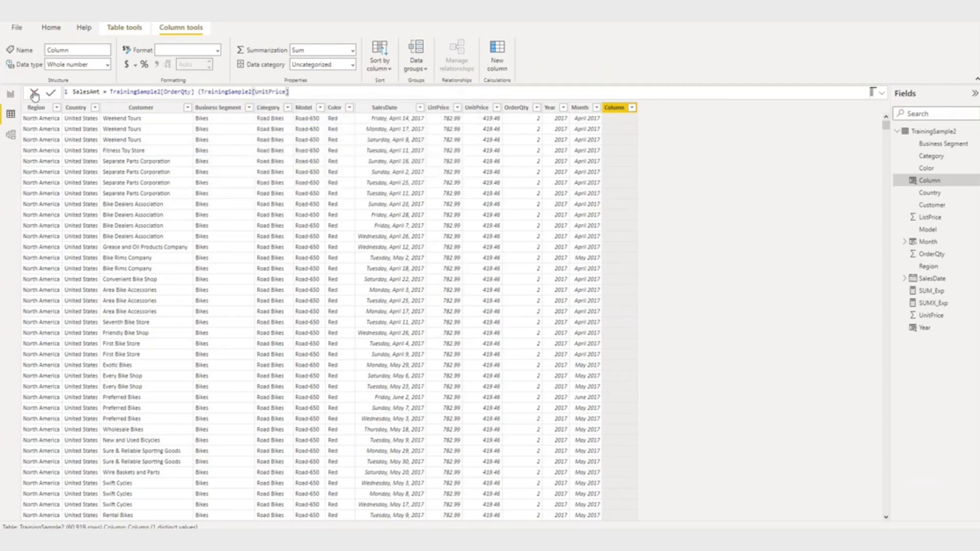
pyautogui.press('Return')
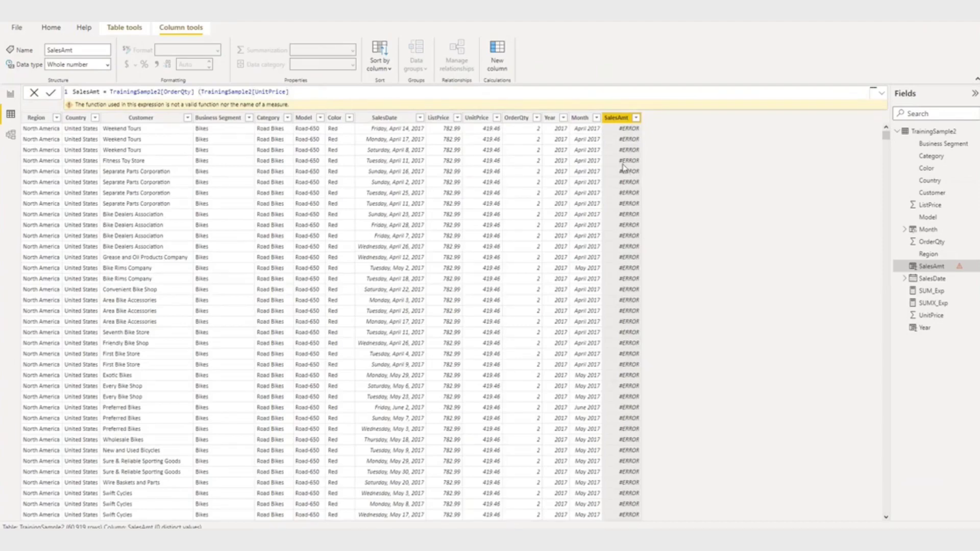
# - Replace the stray parenthesis with * so SalesAmt shows 838.92 per row
pyautogui.click(203, 92)
pyautogui.press('BackSpace')
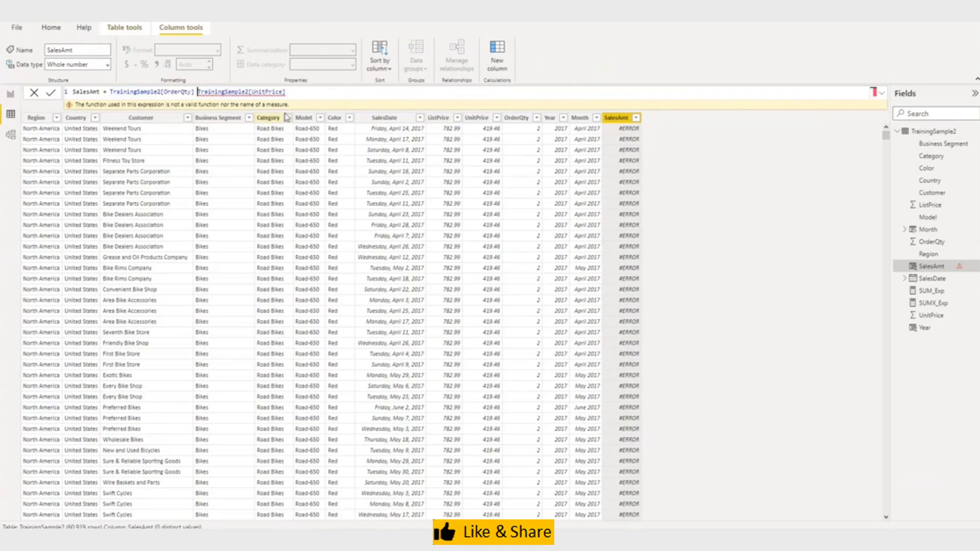
pyautogui.write('*')
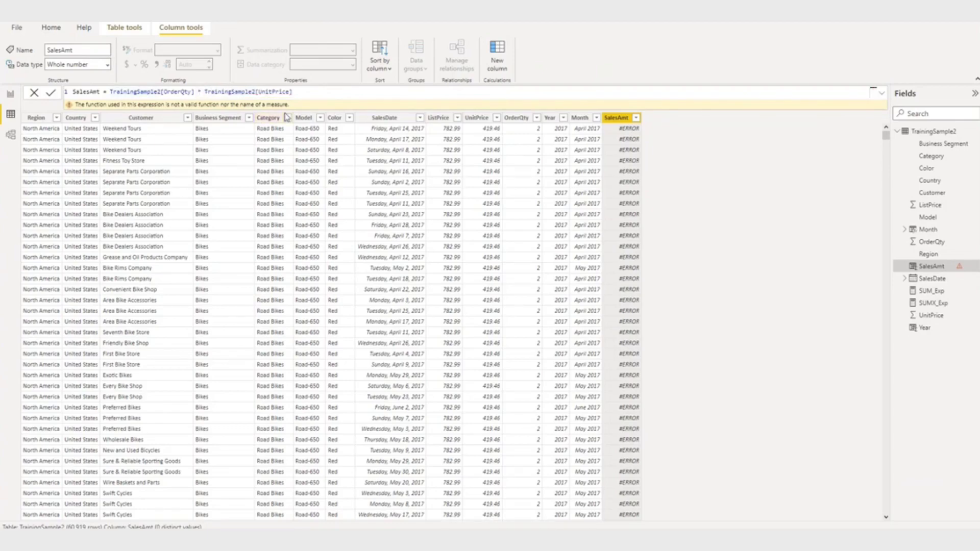
pyautogui.press('Return')
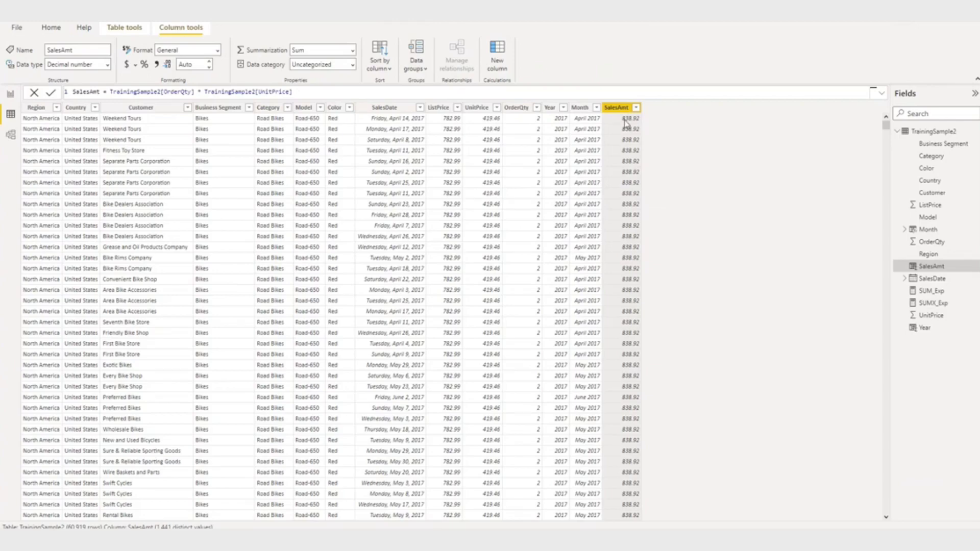
# - Redefine SUM_Exp as SUM(TrainingSample2[SalesAmt]) so its card reads 81.01M
pyautogui.click(11, 95)
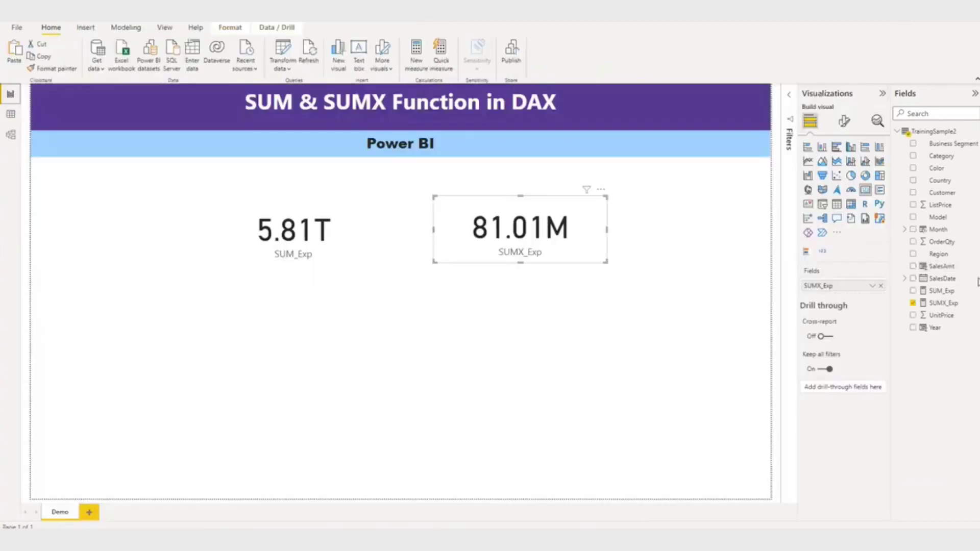
pyautogui.click(944, 291)
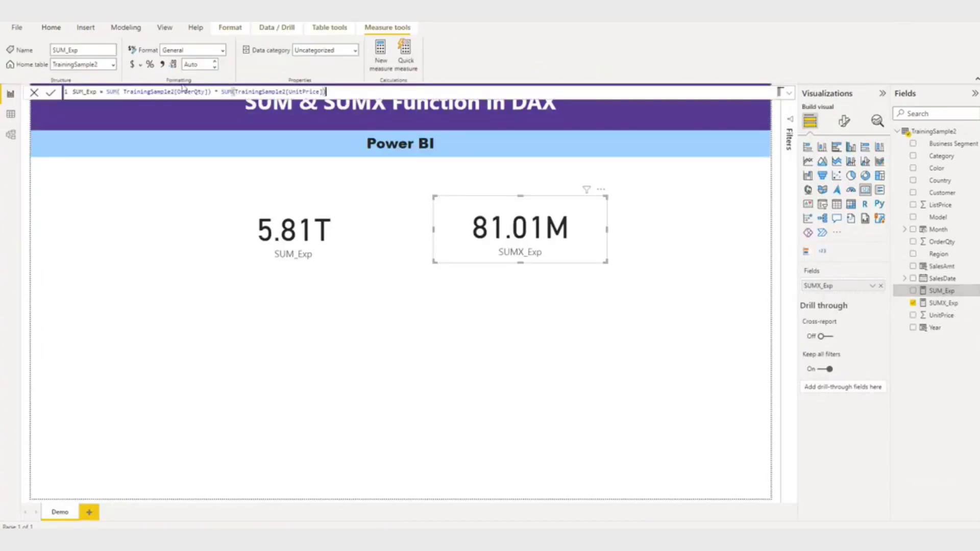
pyautogui.moveTo(177, 91); pyautogui.dragTo(367, 91)
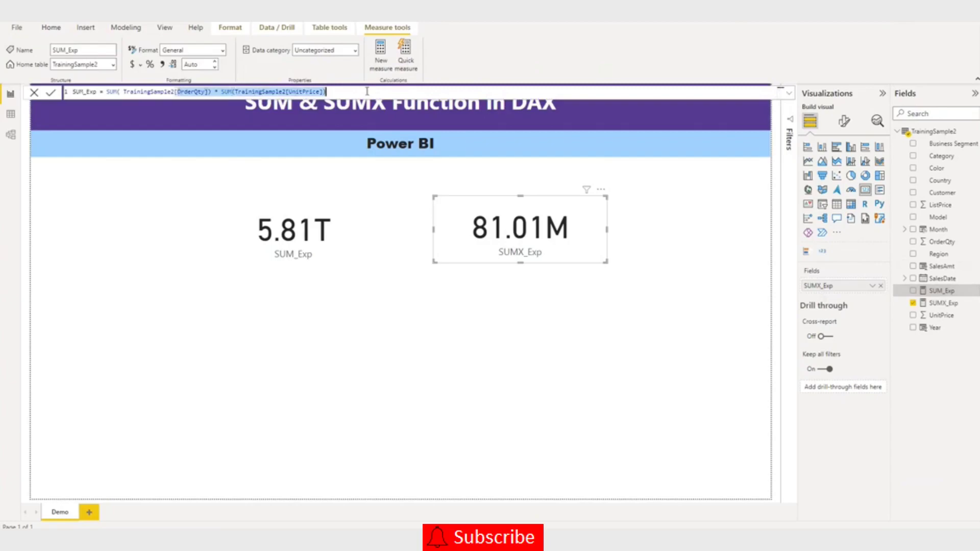
pyautogui.press('BackSpace')
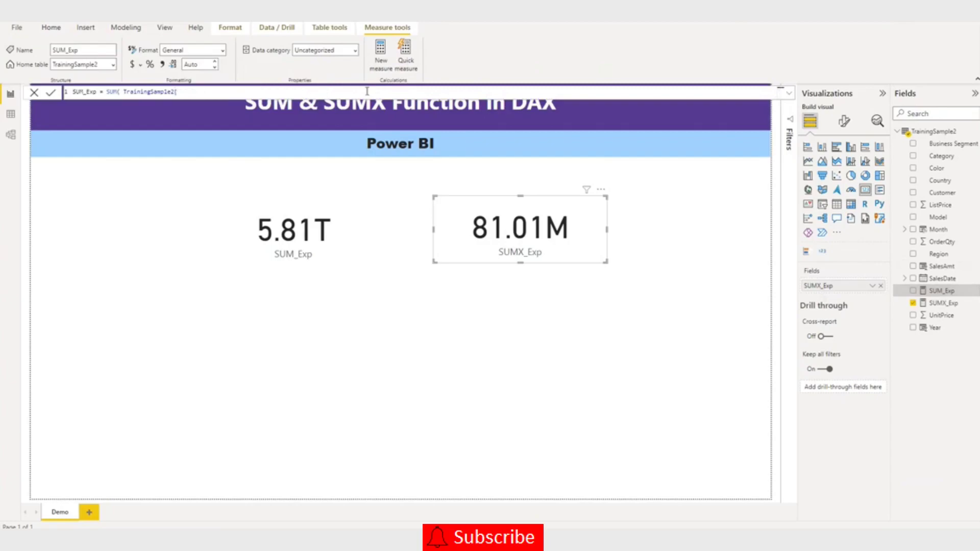
pyautogui.write('Sa')
pyautogui.press('Tab')
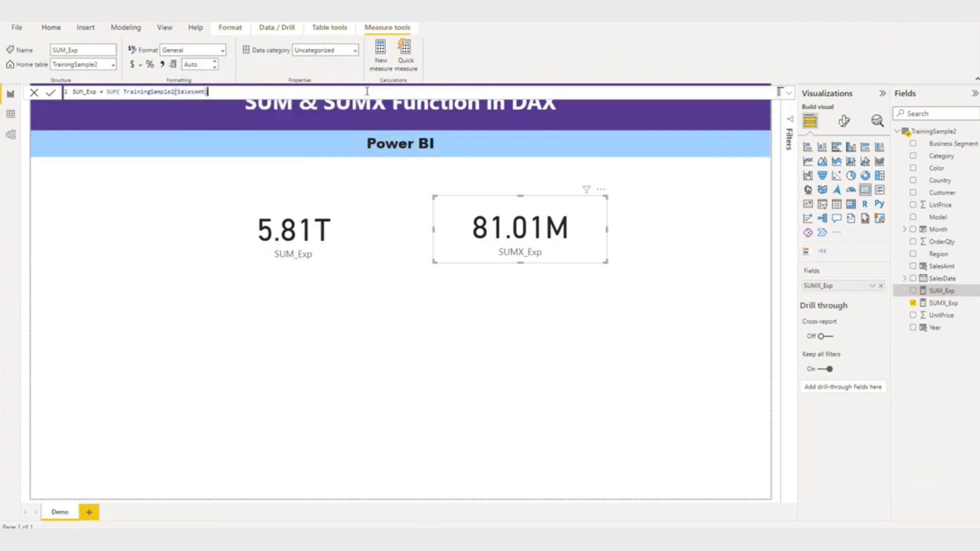
pyautogui.write(')')
pyautogui.press('Return')
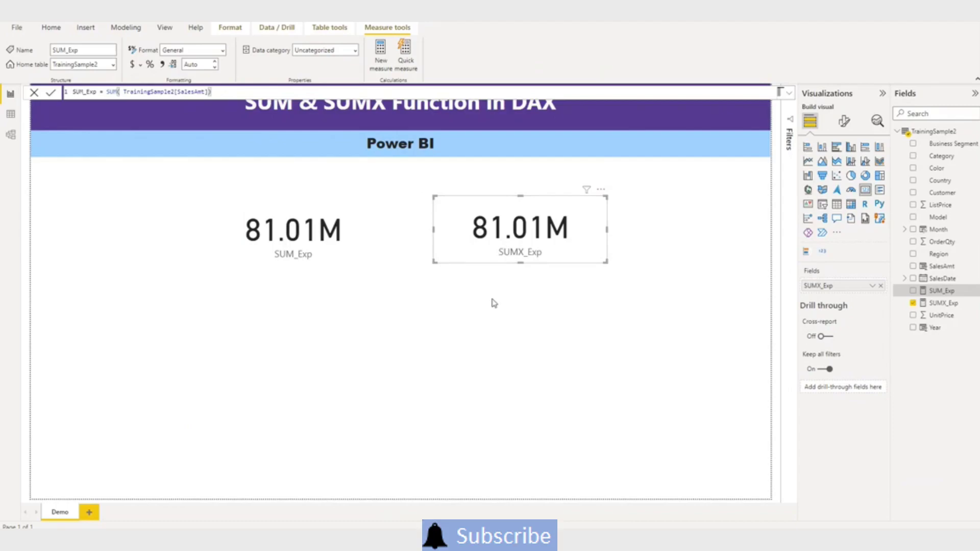
pyautogui.click(11, 116)
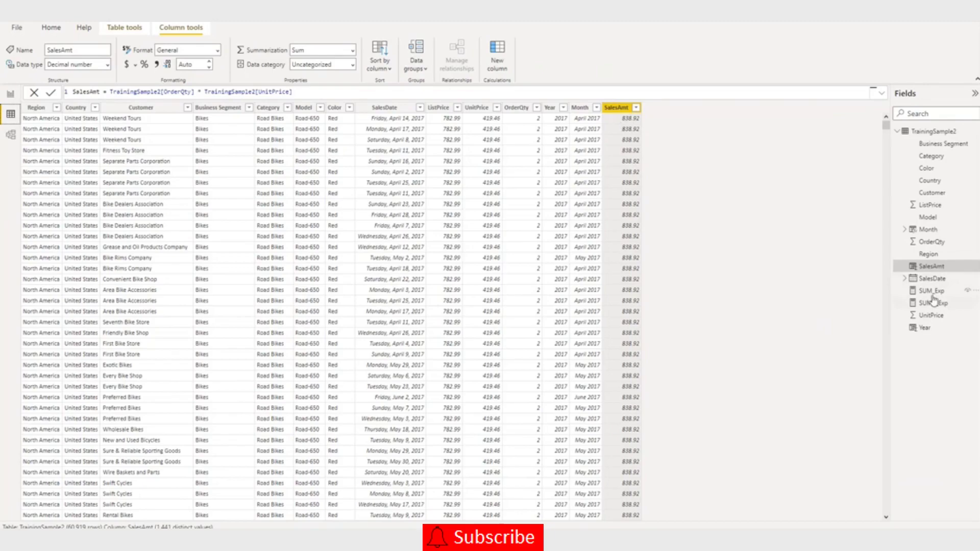
pyautogui.click(11, 94)
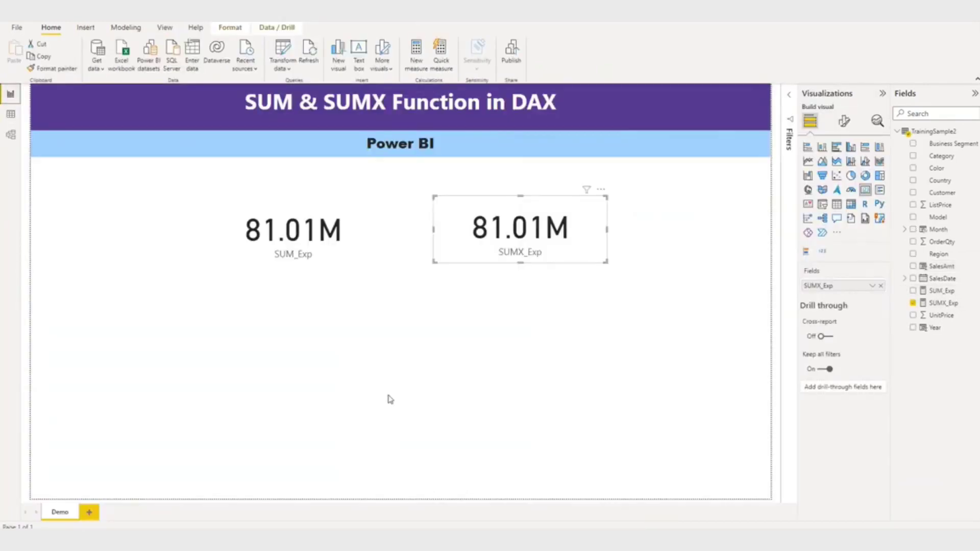